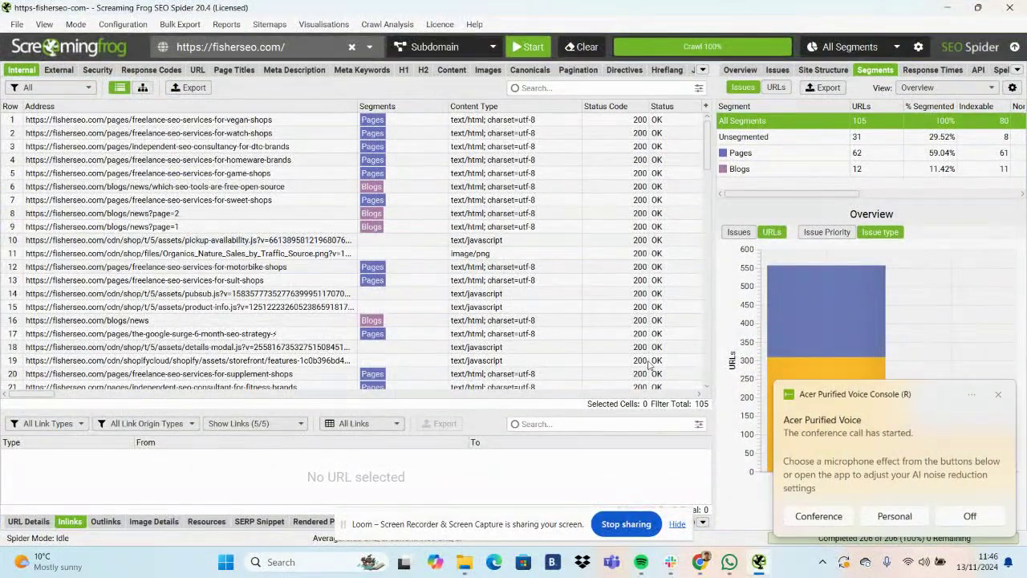
# - Dismiss the noise-reduction notification and open Configuration > API Access > Google Search Console
pyautogui.click(999, 395)
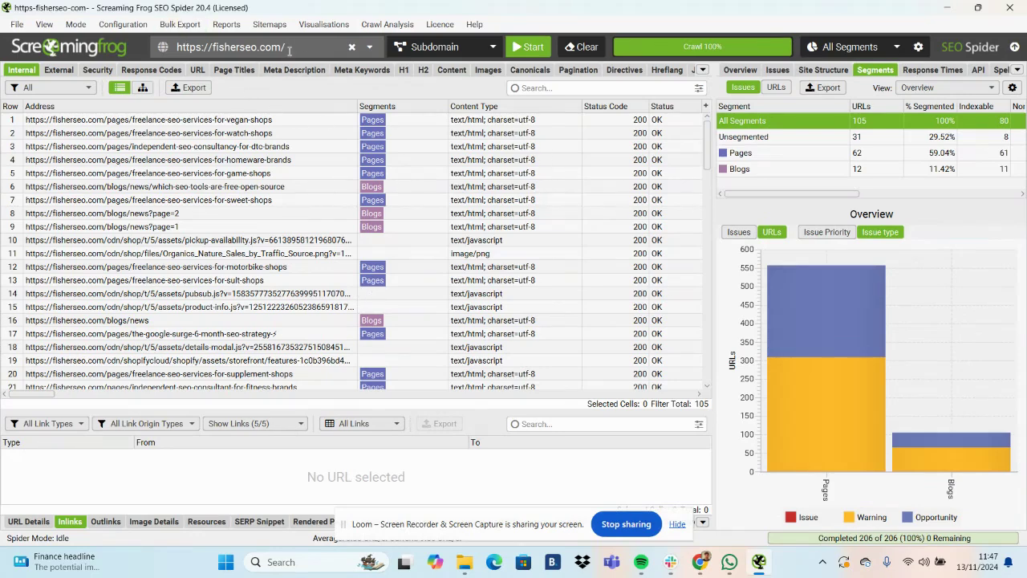
pyautogui.click(143, 26)
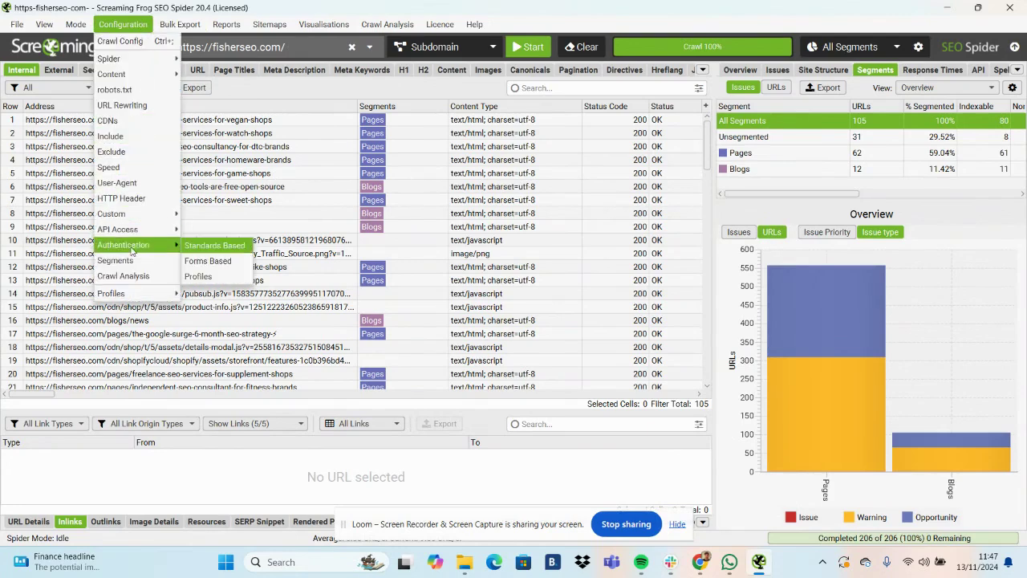
pyautogui.moveTo(132, 233)
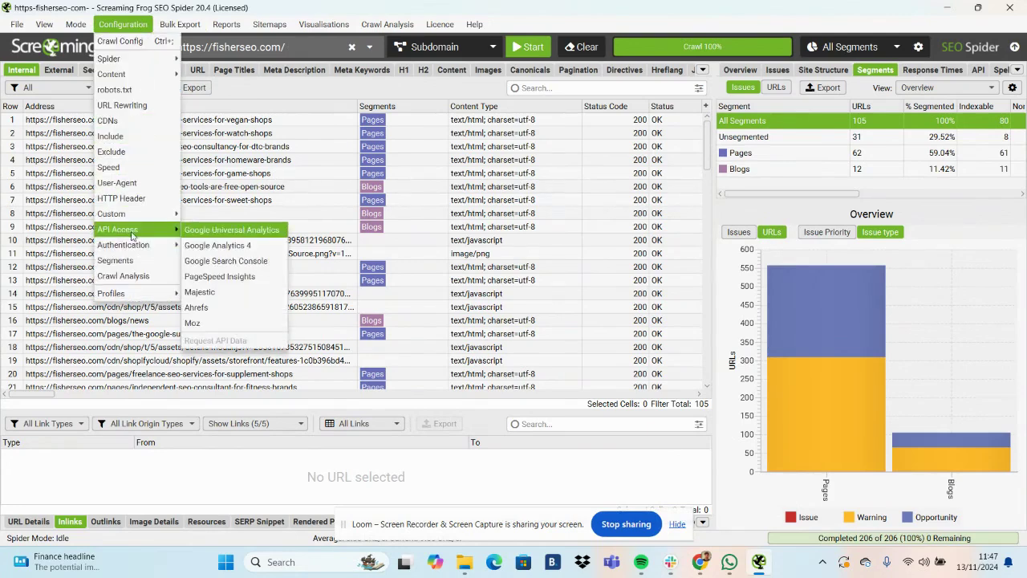
pyautogui.click(253, 265)
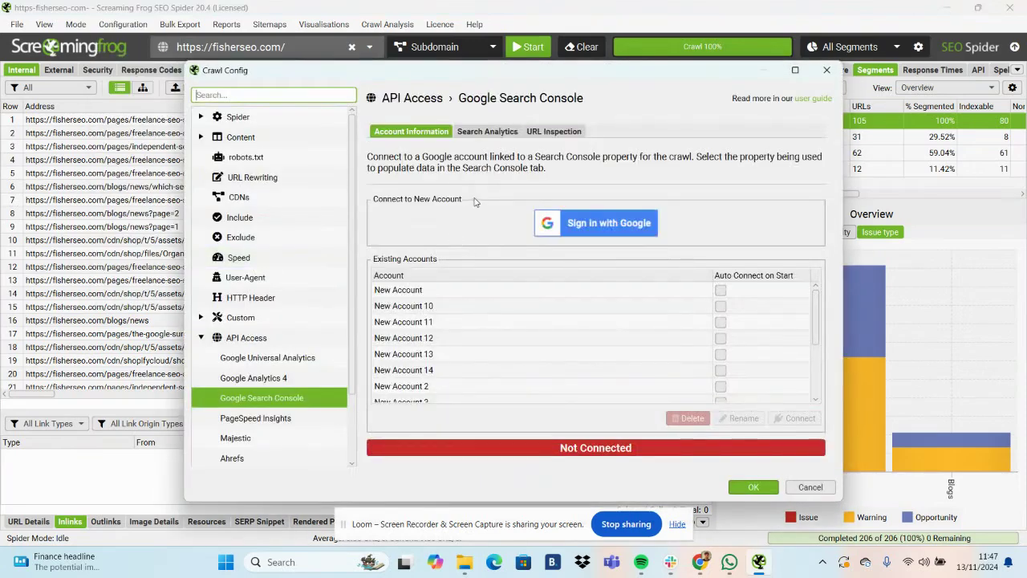
# - Sign in with Google and choose the account to authorise SEO Spider
pyautogui.click(574, 224)
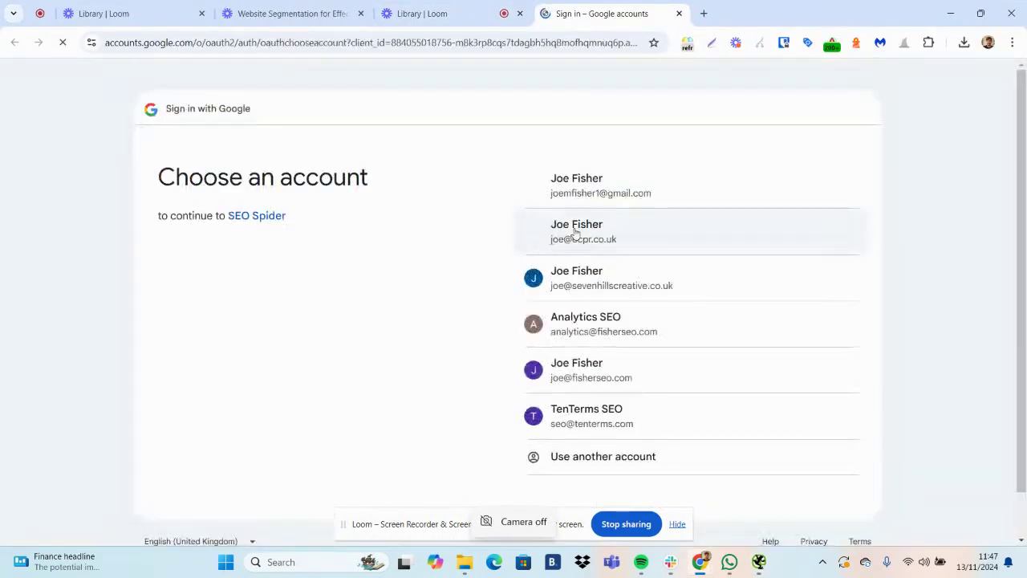
pyautogui.click(586, 187)
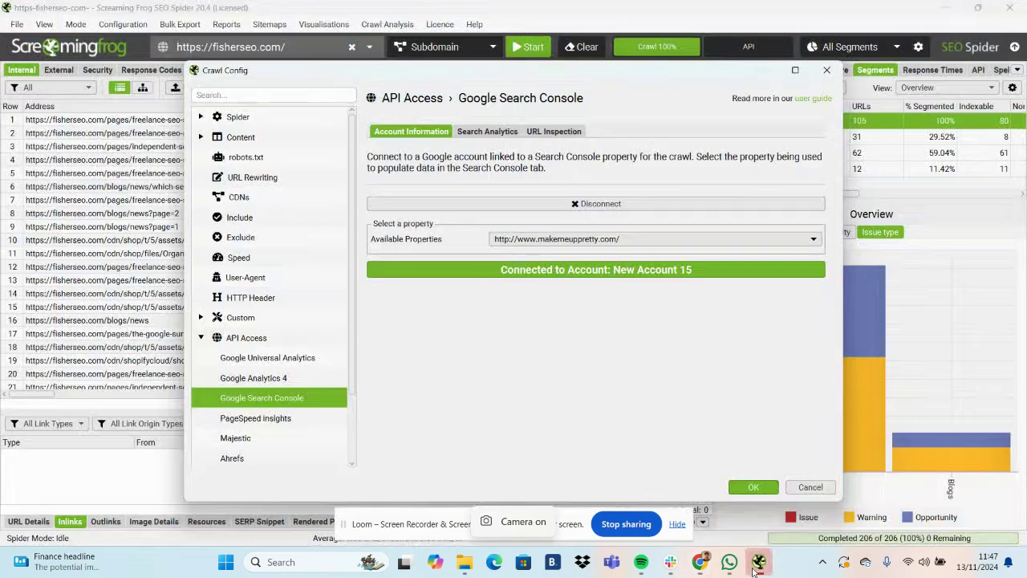
pyautogui.click(617, 239)
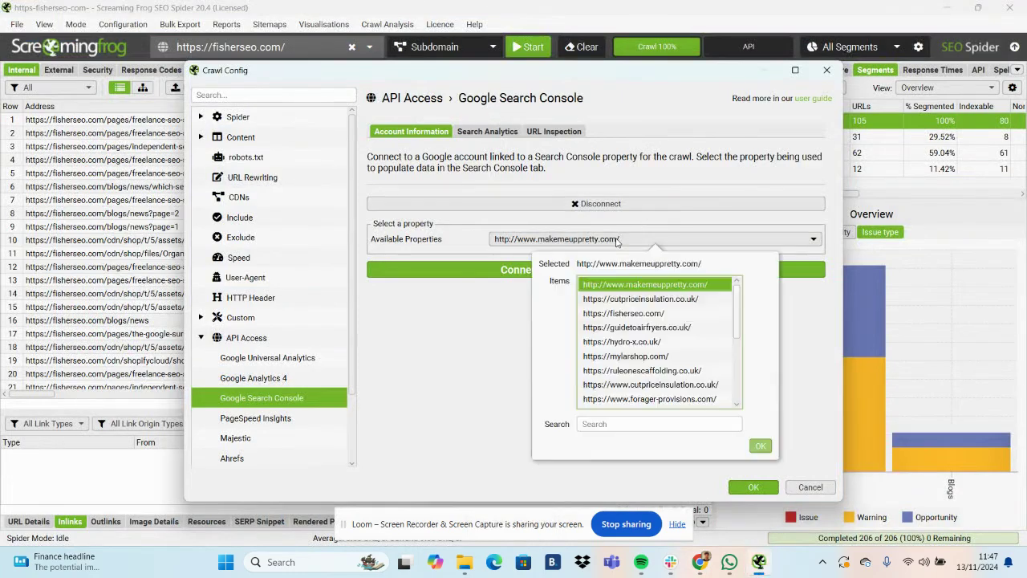
pyautogui.click(646, 312)
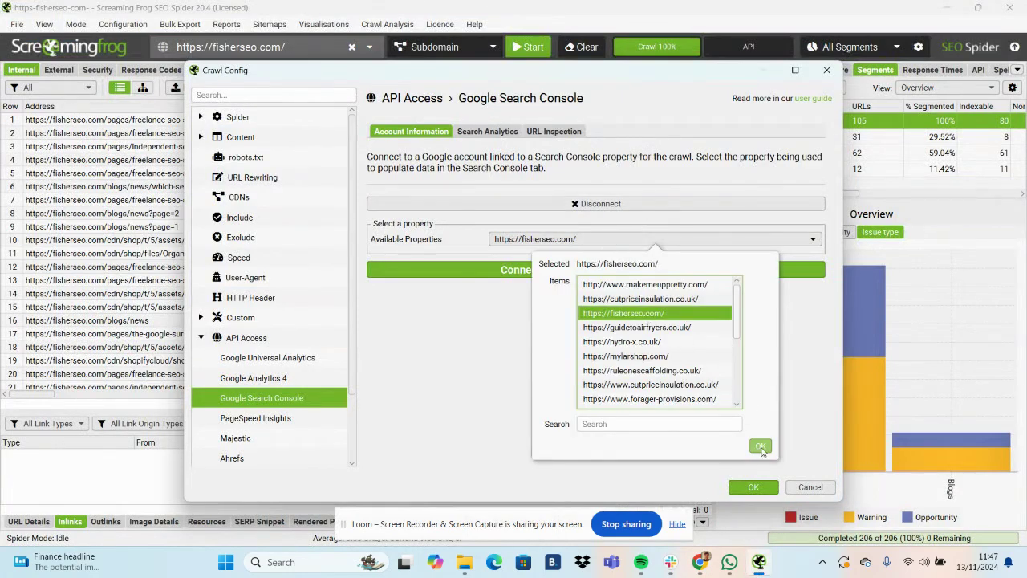
pyautogui.click(761, 447)
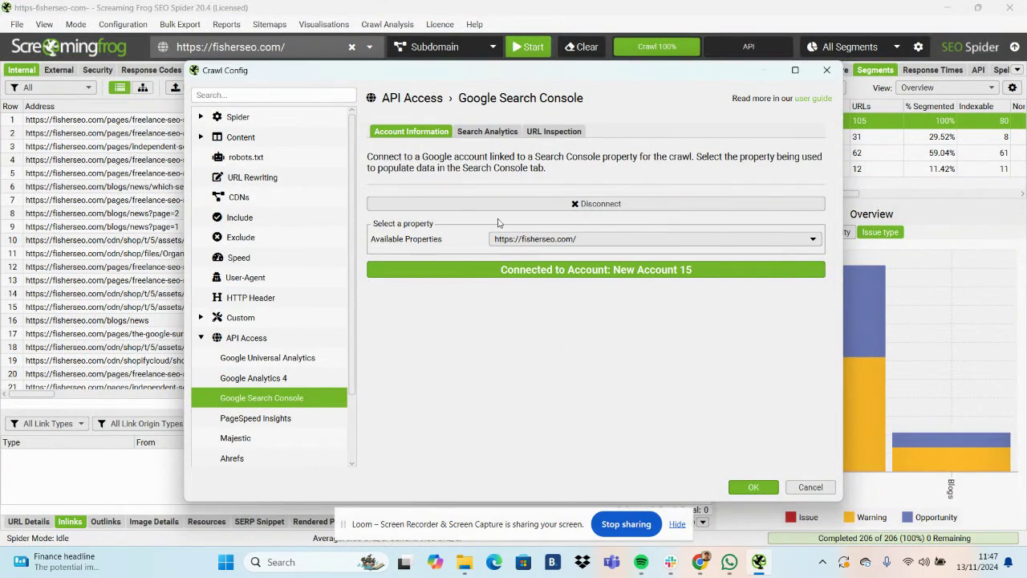
# - Enable URL Inspection to fetch index status data
pyautogui.click(546, 135)
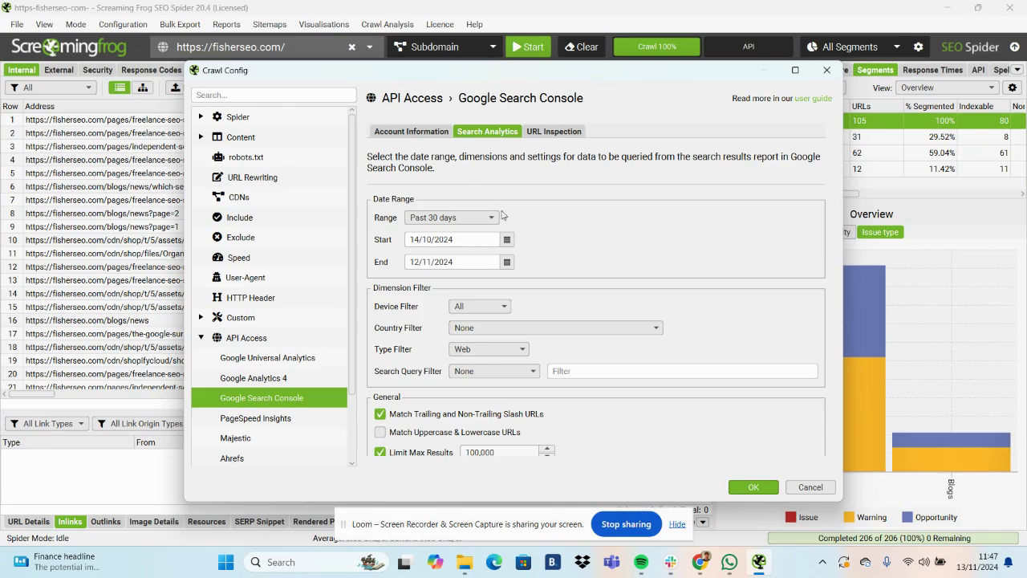
pyautogui.click(544, 131)
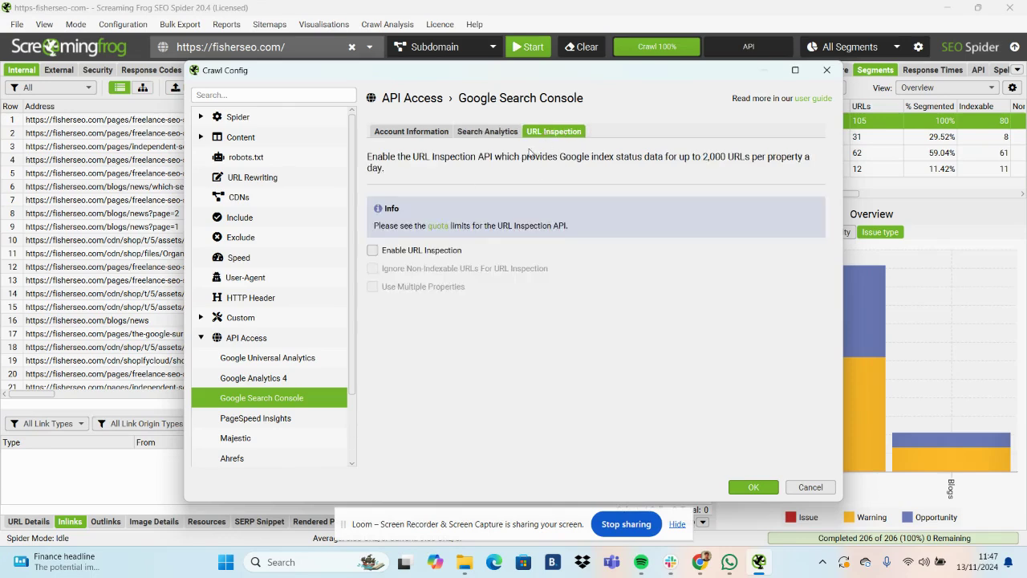
pyautogui.click(401, 252)
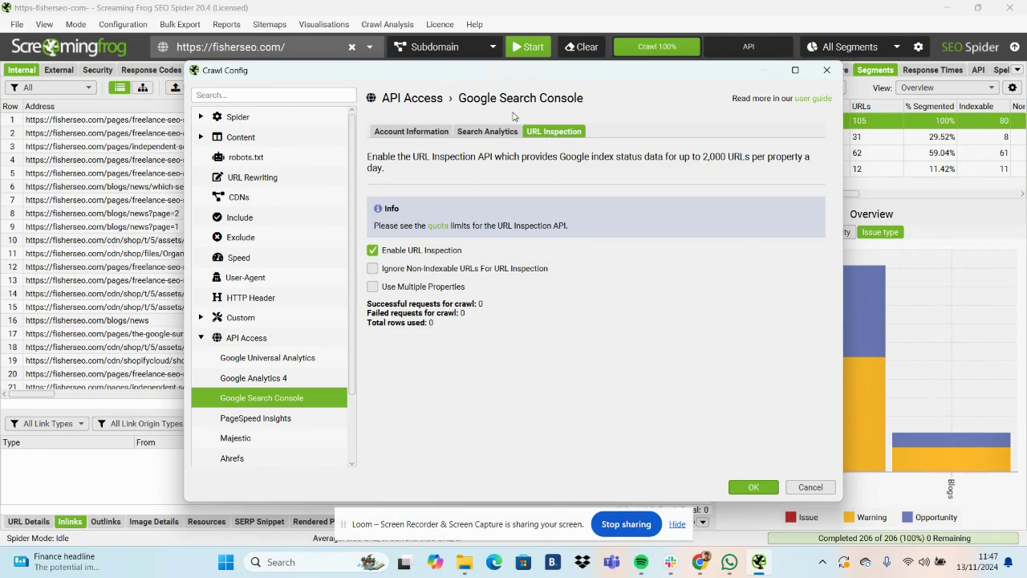
# - Keep the Search Analytics date range at Past 30 days
pyautogui.click(507, 135)
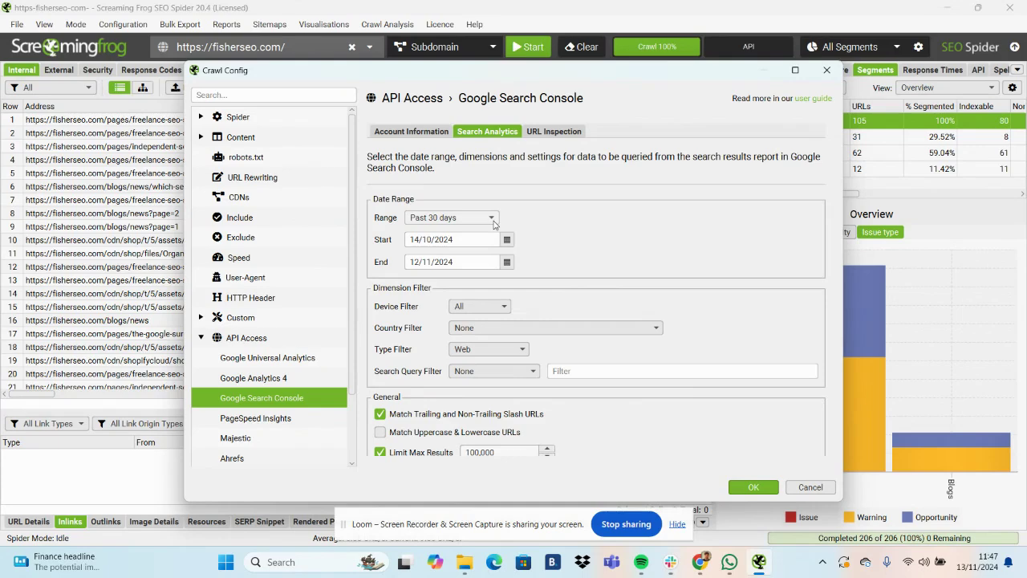
pyautogui.click(492, 219)
pyautogui.click(553, 205)
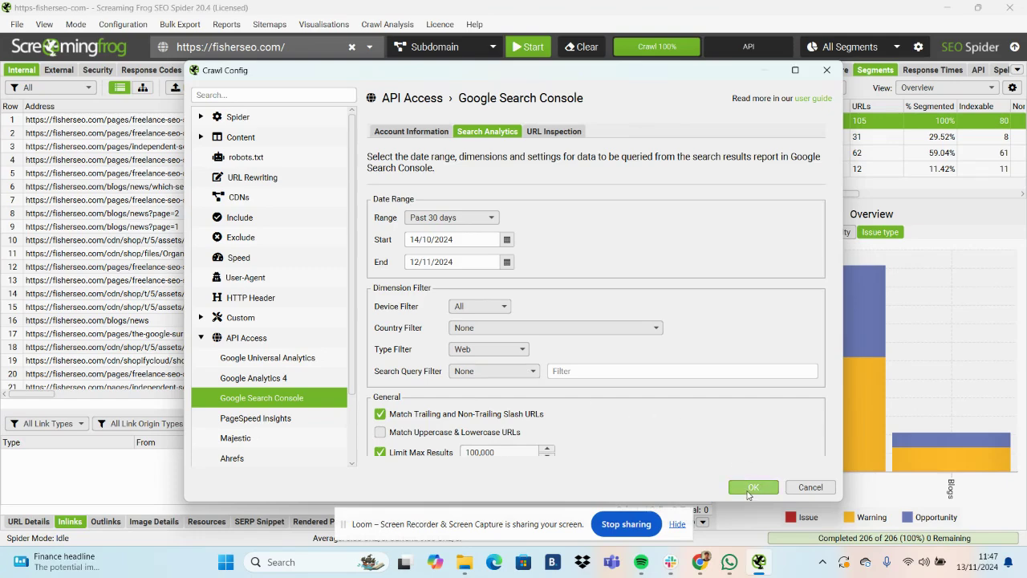
# - Save the settings and request Search Console API data from the API panel
pyautogui.click(752, 487)
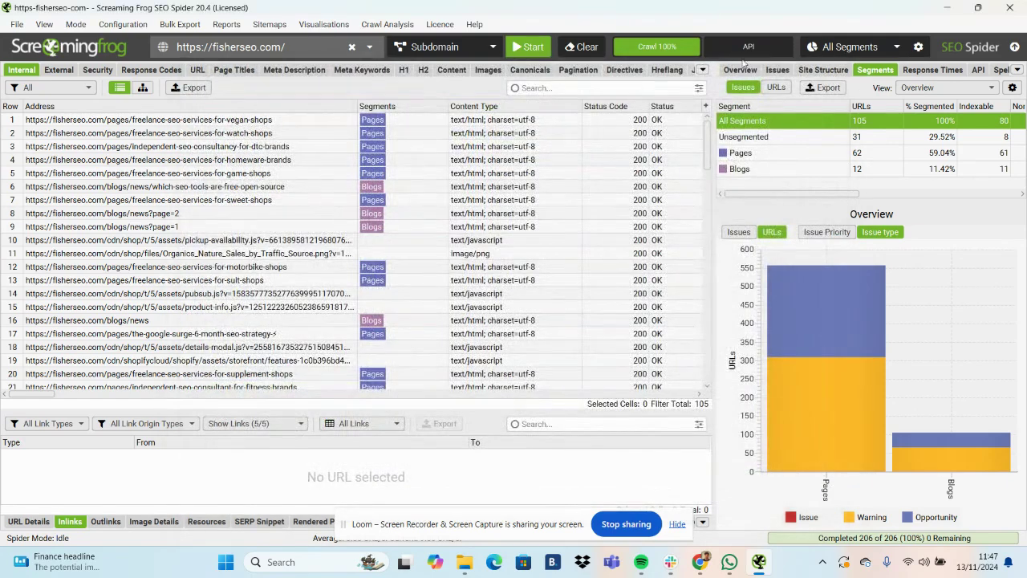
pyautogui.click(978, 70)
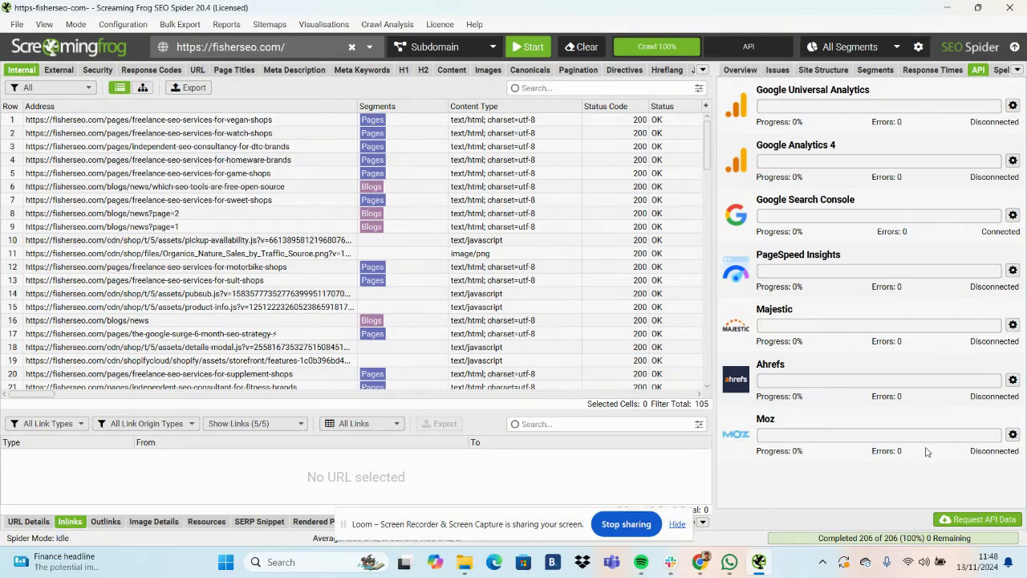
pyautogui.click(955, 519)
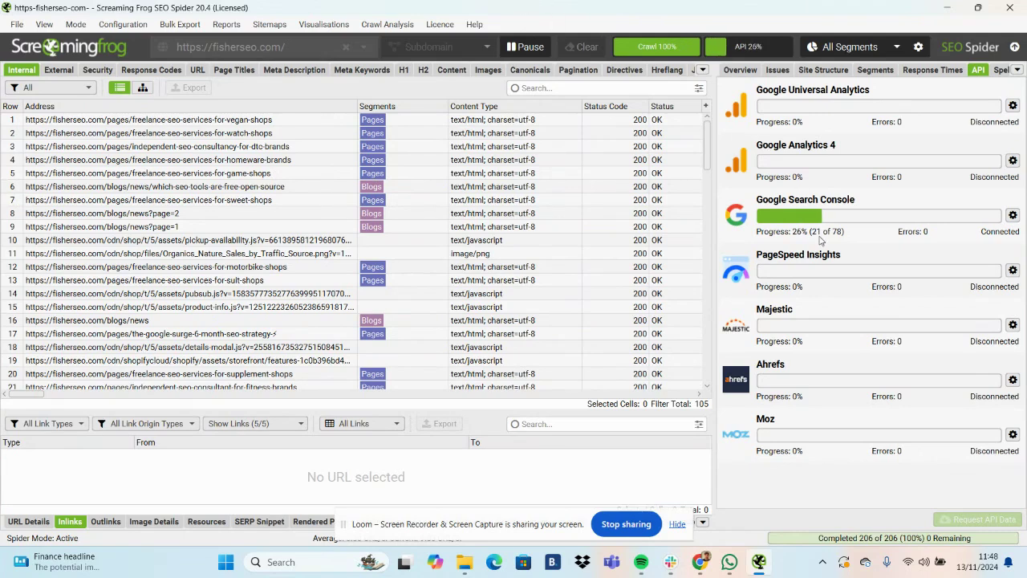
# - Scroll the Internal table to the GSC columns and widen the URL Inspection API column
pyautogui.click(702, 69)
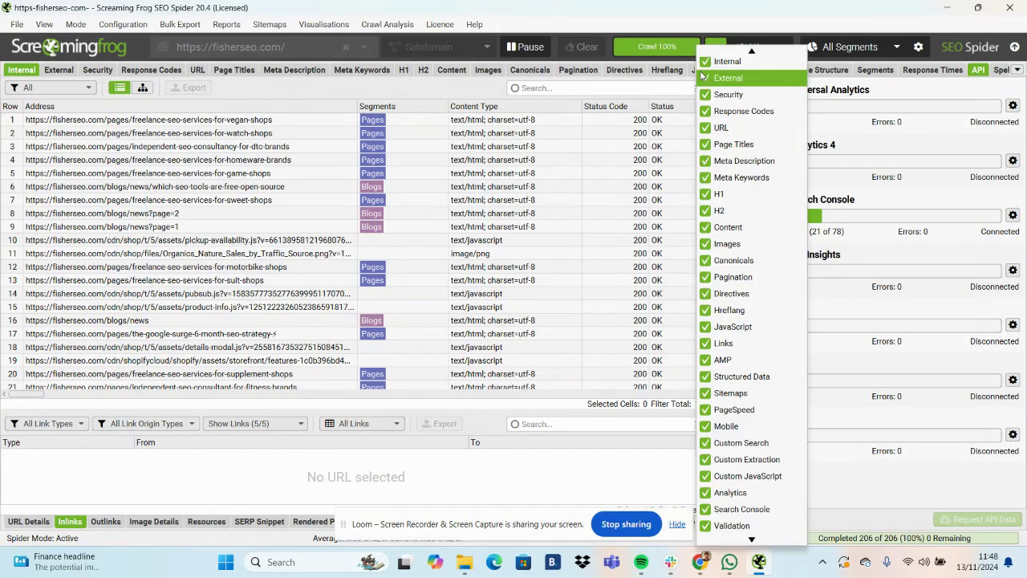
pyautogui.click(329, 86)
pyautogui.moveTo(39, 394); pyautogui.dragTo(530, 407)
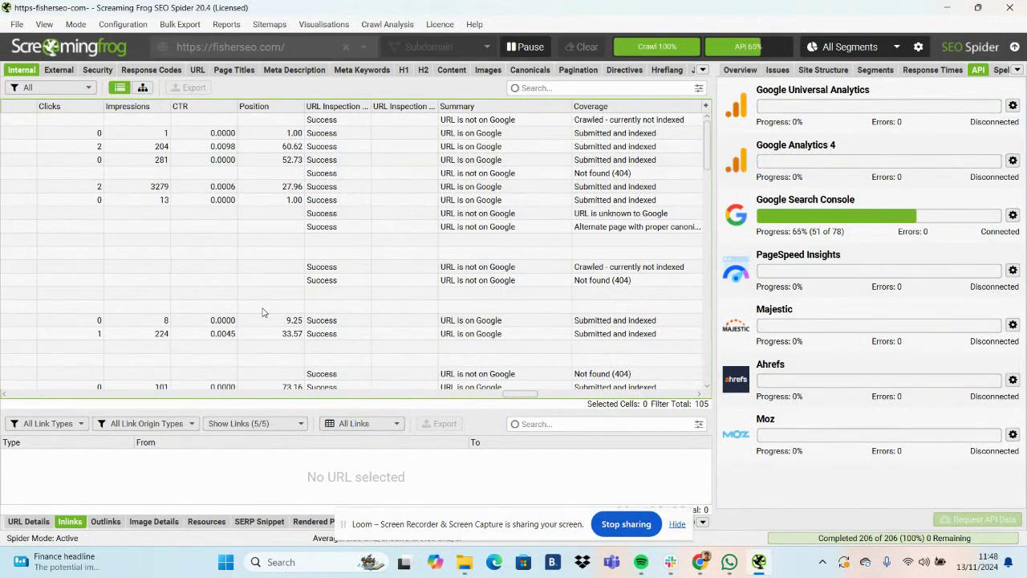
pyautogui.click(366, 117)
pyautogui.moveTo(372, 105); pyautogui.dragTo(391, 105)
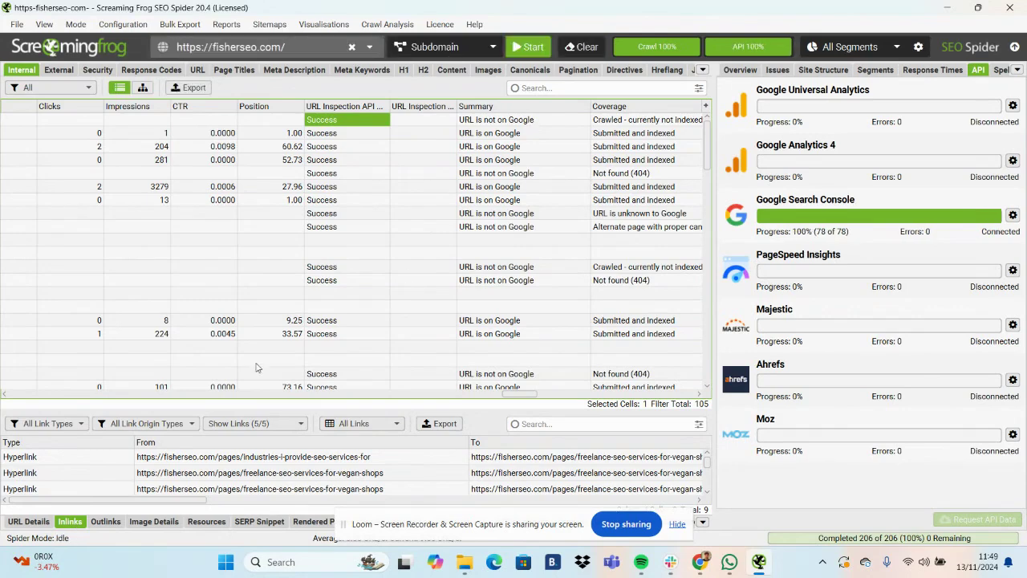
pyautogui.moveTo(523, 396)
pyautogui.mouseDown()
pyautogui.moveTo(629, 405)
pyautogui.moveTo(516, 415)
pyautogui.moveTo(527, 414)
pyautogui.mouseUp()
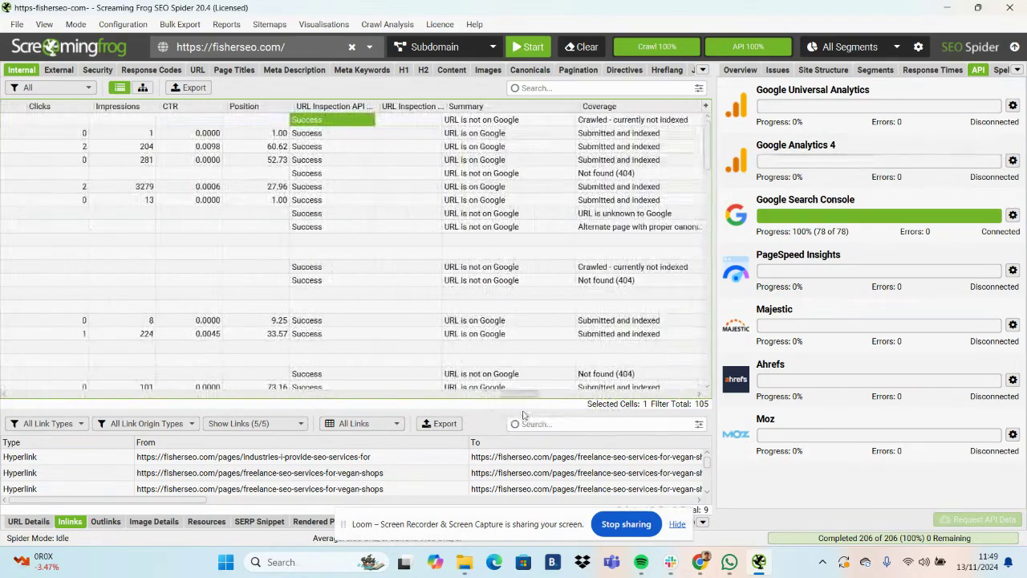
# - Switch to the Search Console report and sort URLs by Impressions, highest first
pyautogui.click(701, 70)
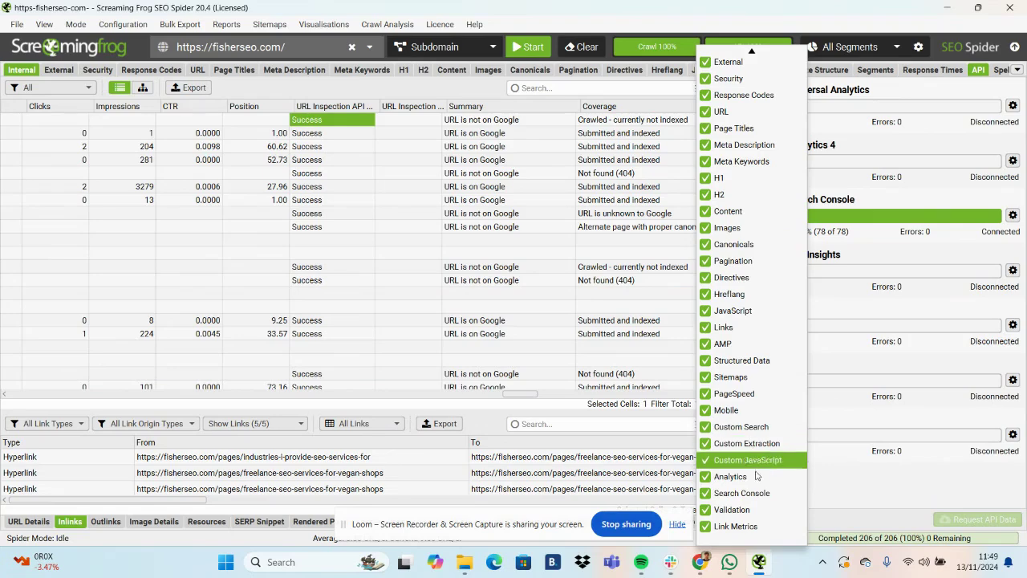
pyautogui.click(703, 72)
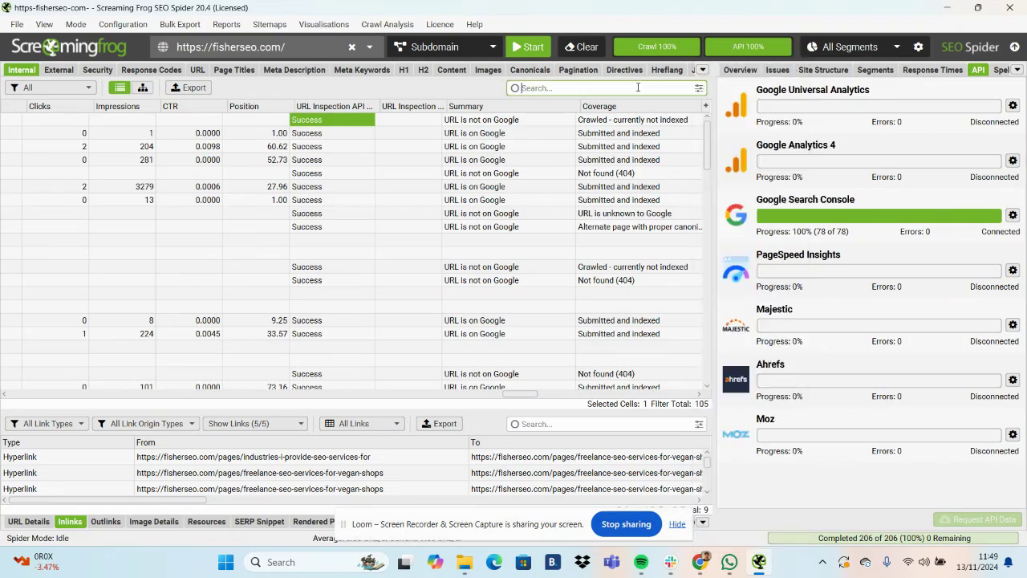
pyautogui.click(703, 71)
pyautogui.click(767, 501)
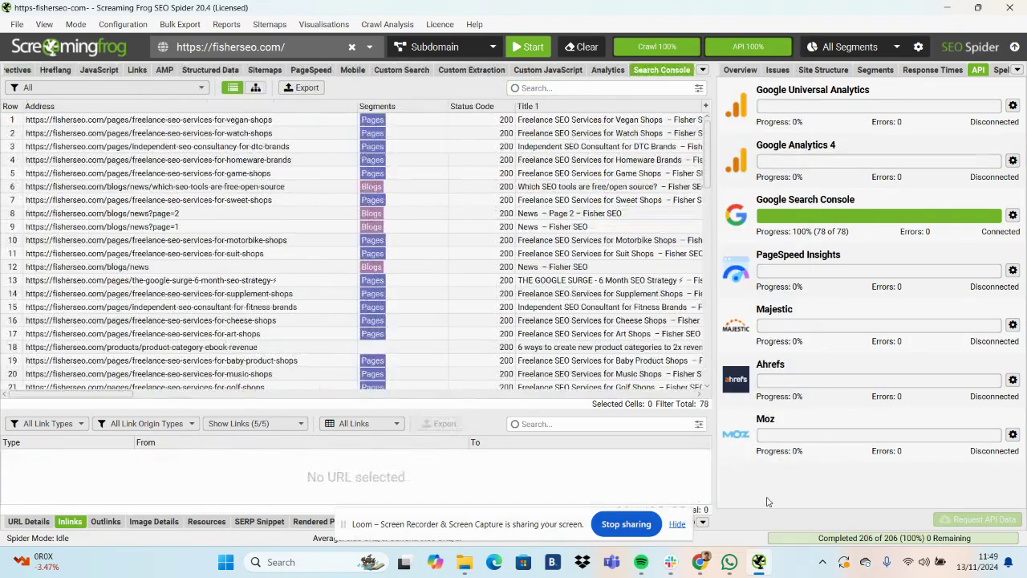
pyautogui.moveTo(116, 393); pyautogui.dragTo(264, 411)
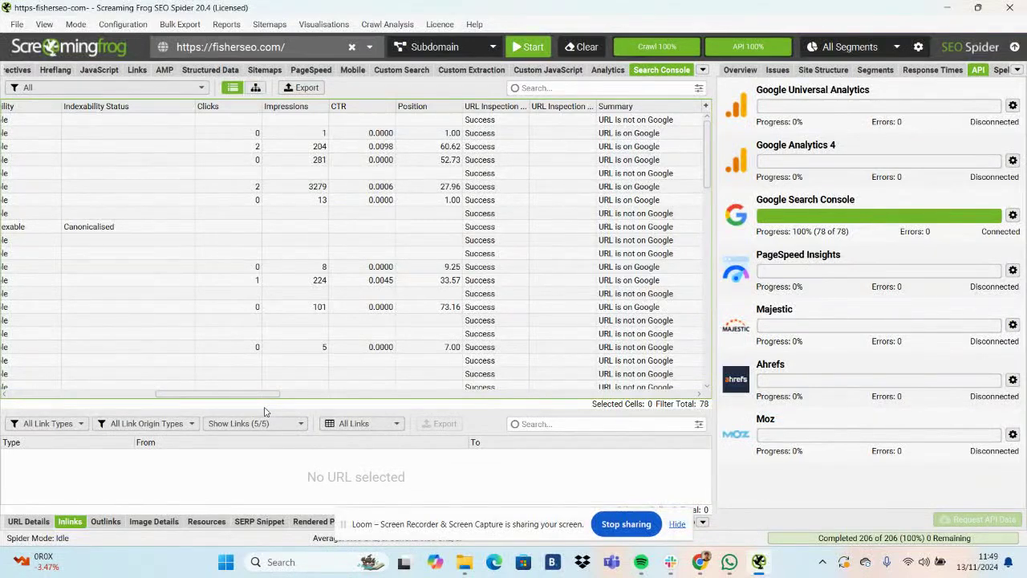
pyautogui.click(295, 110)
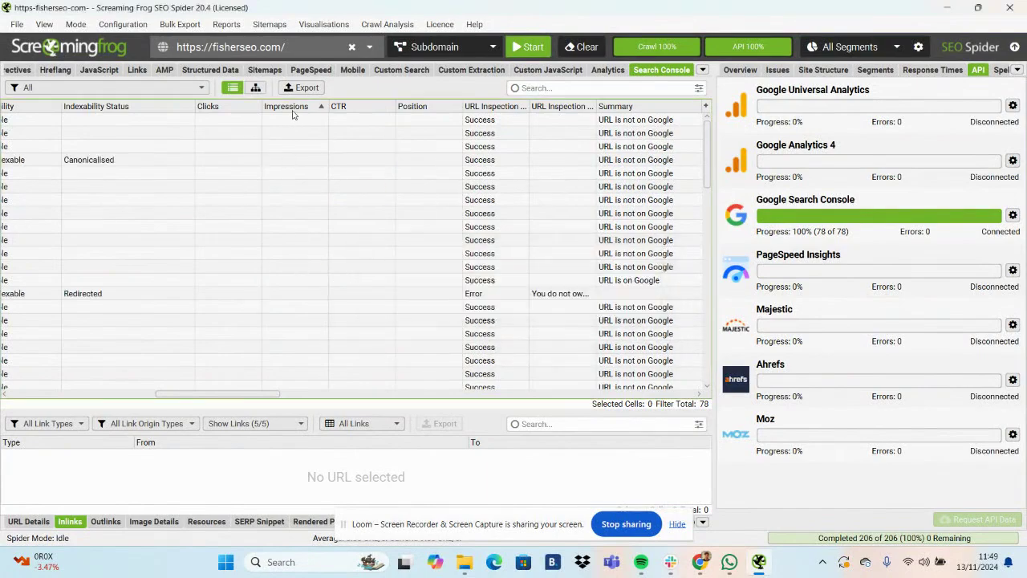
pyautogui.click(295, 112)
# - Scroll through the sorted Search Console data and open its filter dropdown
pyautogui.moveTo(264, 394); pyautogui.dragTo(235, 404)
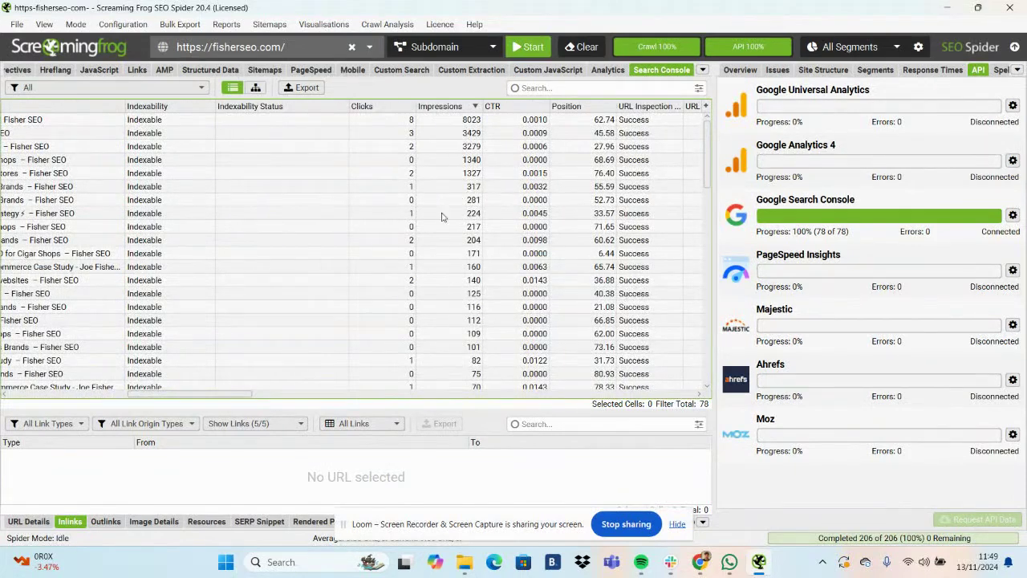
pyautogui.moveTo(225, 396); pyautogui.dragTo(255, 396)
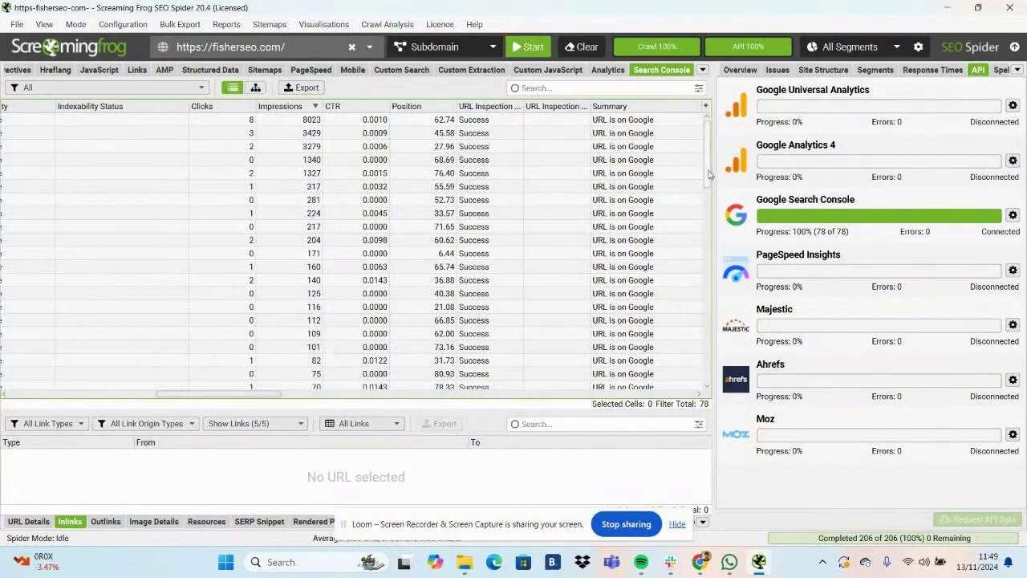
pyautogui.moveTo(709, 172); pyautogui.dragTo(690, 329)
pyautogui.scroll(15, 686, 325)
pyautogui.moveTo(270, 394); pyautogui.dragTo(312, 397)
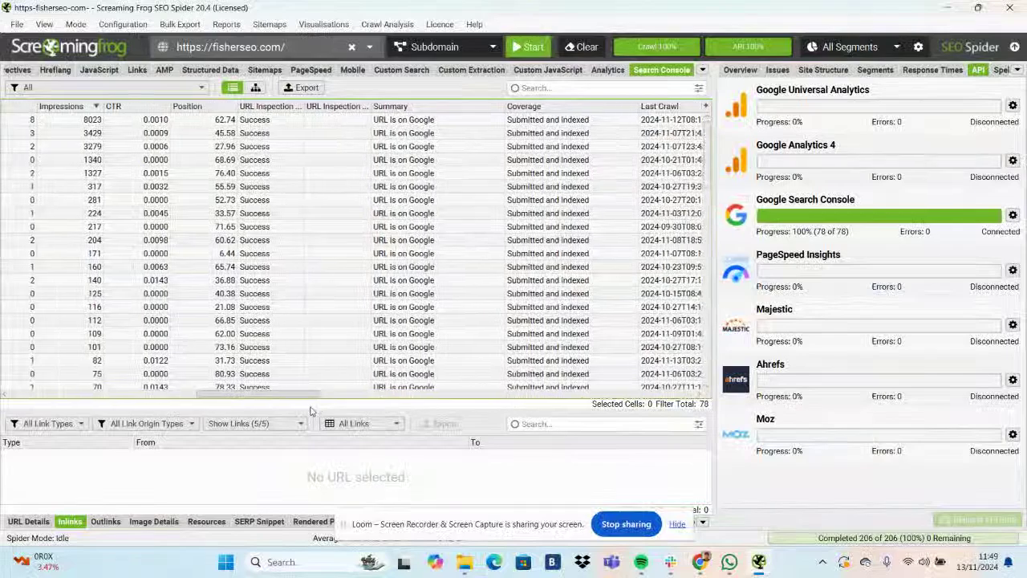
pyautogui.moveTo(712, 178); pyautogui.dragTo(709, 373)
pyautogui.moveTo(300, 394); pyautogui.dragTo(108, 394)
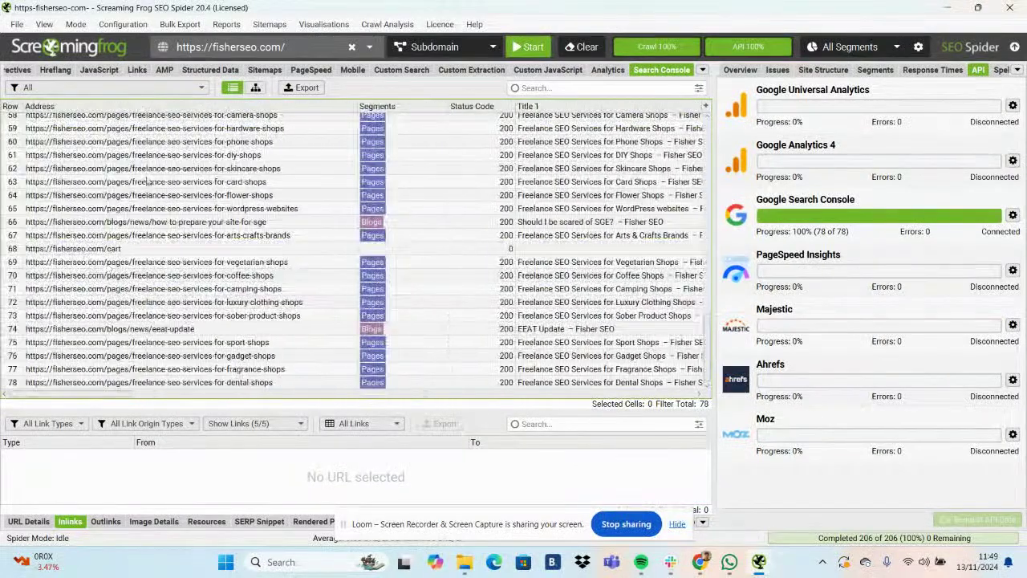
pyautogui.click(149, 89)
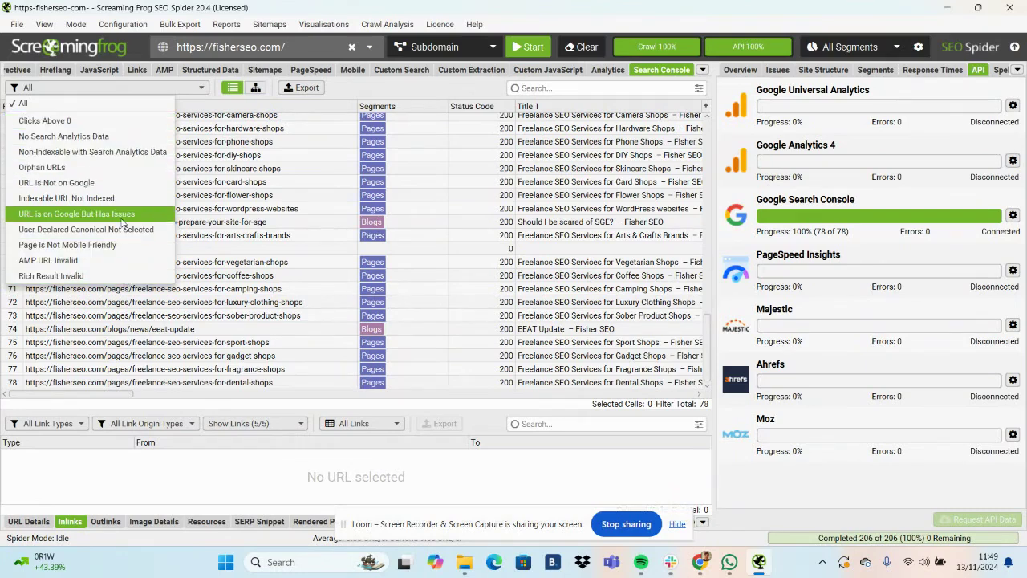
pyautogui.click(101, 184)
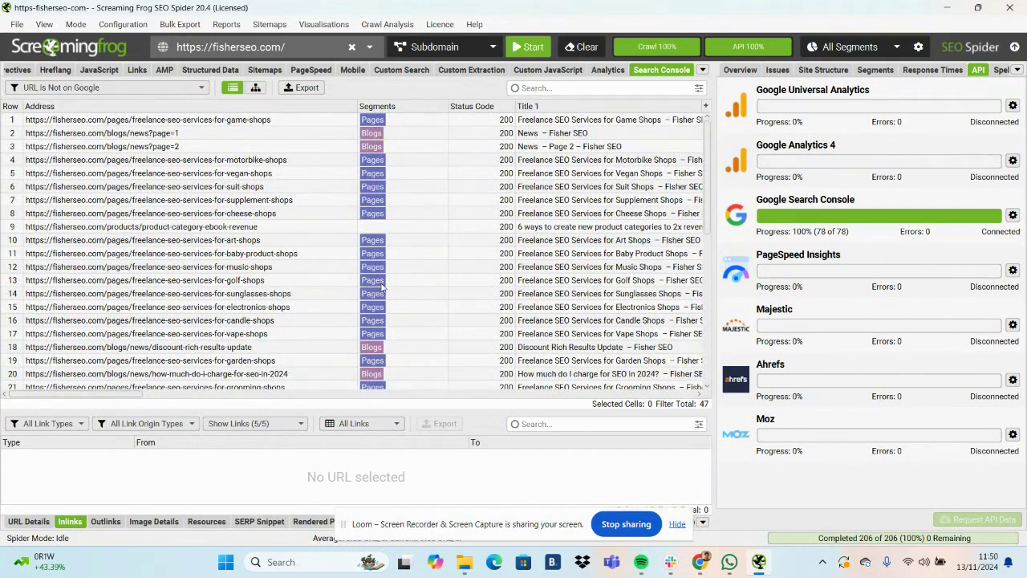
pyautogui.scroll(-2, 305, 291)
pyautogui.scroll(2, 293, 282)
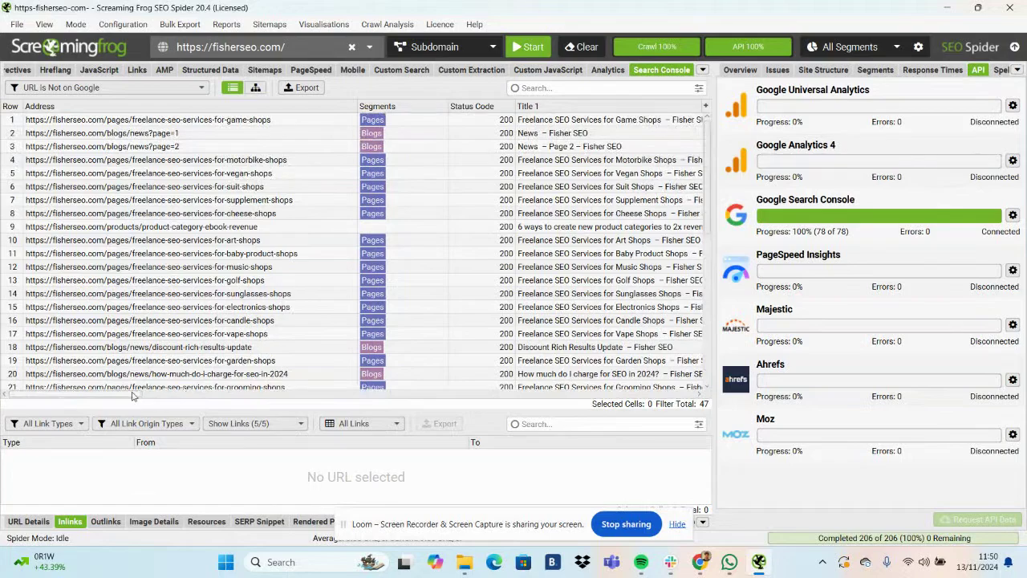
pyautogui.hscroll(5, 133, 395)
pyautogui.hscroll(-5, 120, 345)
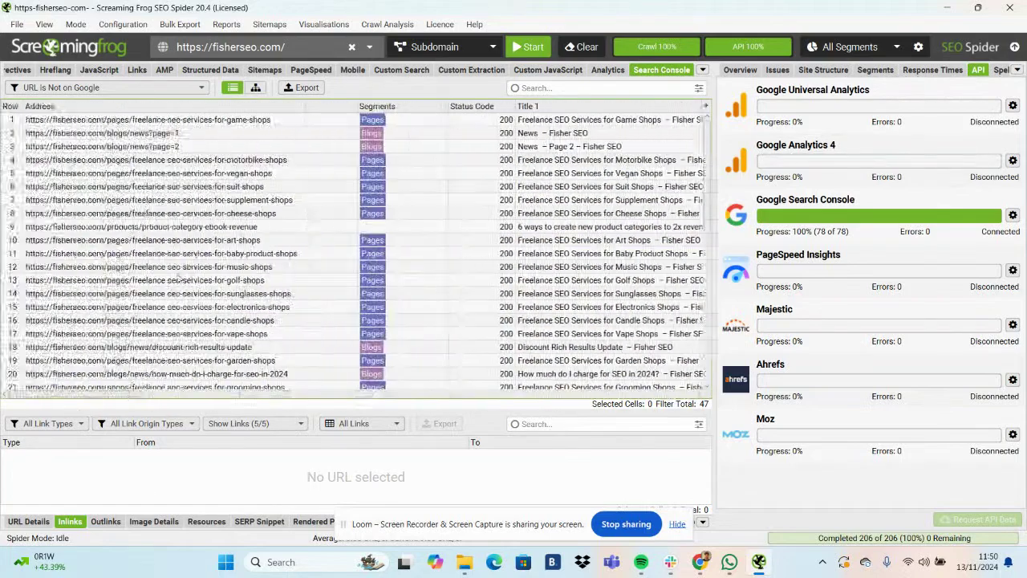
pyautogui.scroll(-5, 178, 277)
pyautogui.scroll(5, 214, 222)
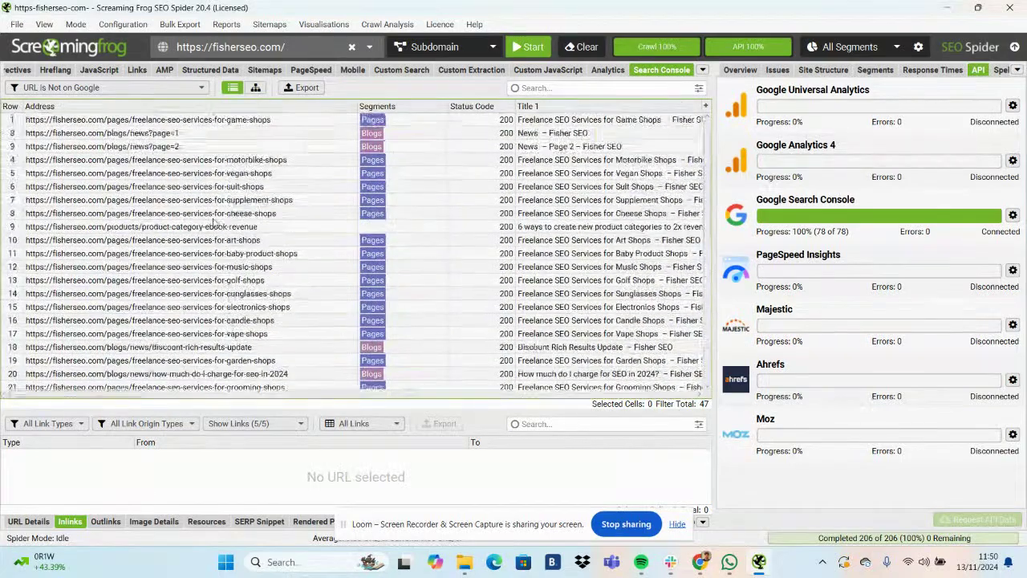
pyautogui.click(131, 87)
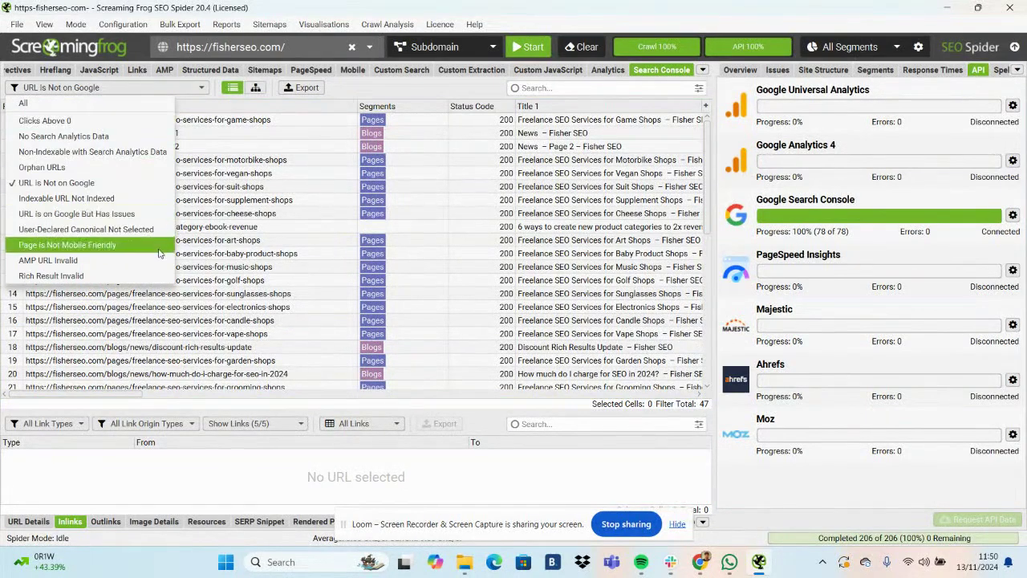
pyautogui.click(158, 250)
pyautogui.click(137, 88)
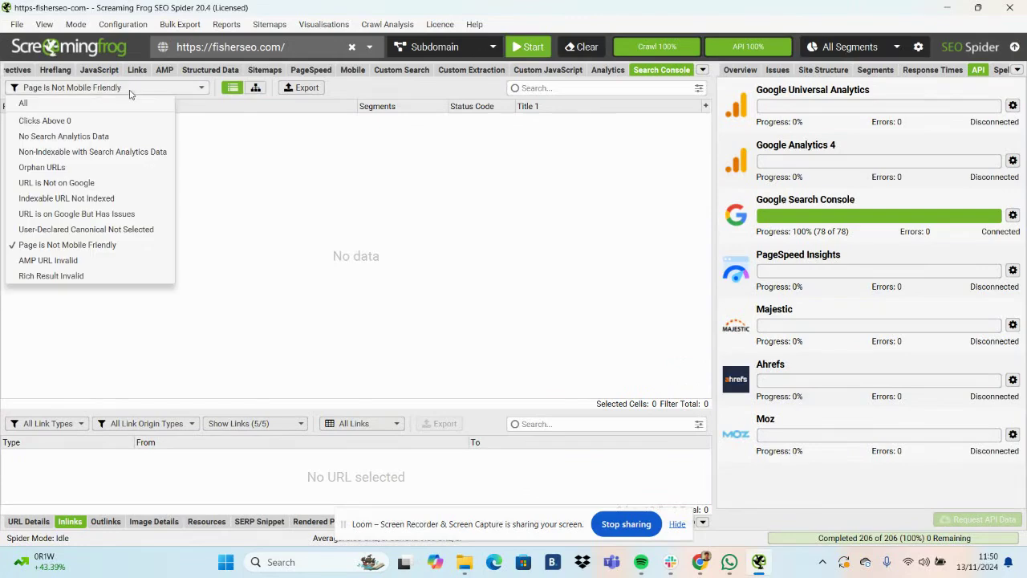
pyautogui.click(128, 153)
pyautogui.click(128, 88)
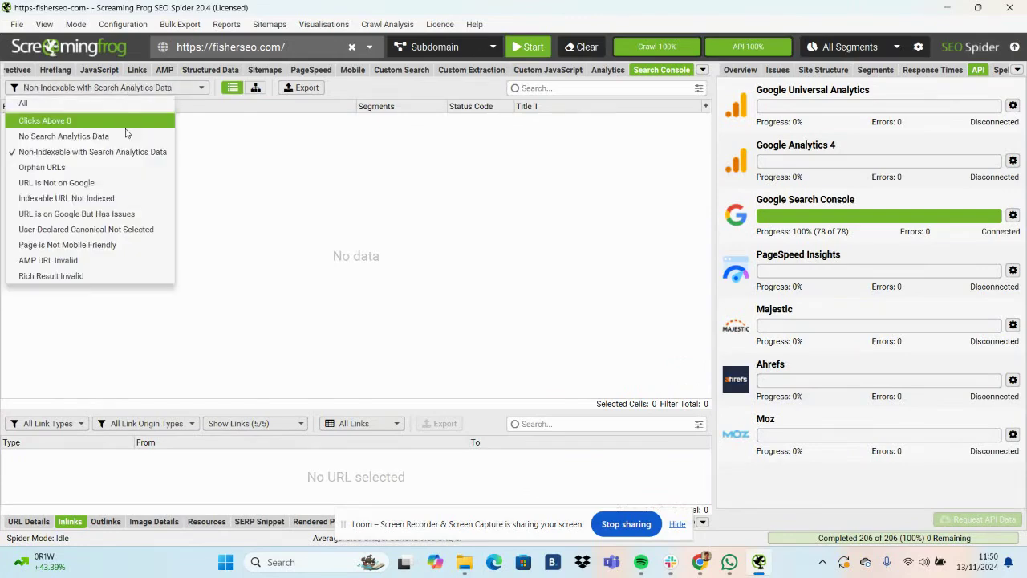
pyautogui.click(127, 138)
pyautogui.click(133, 88)
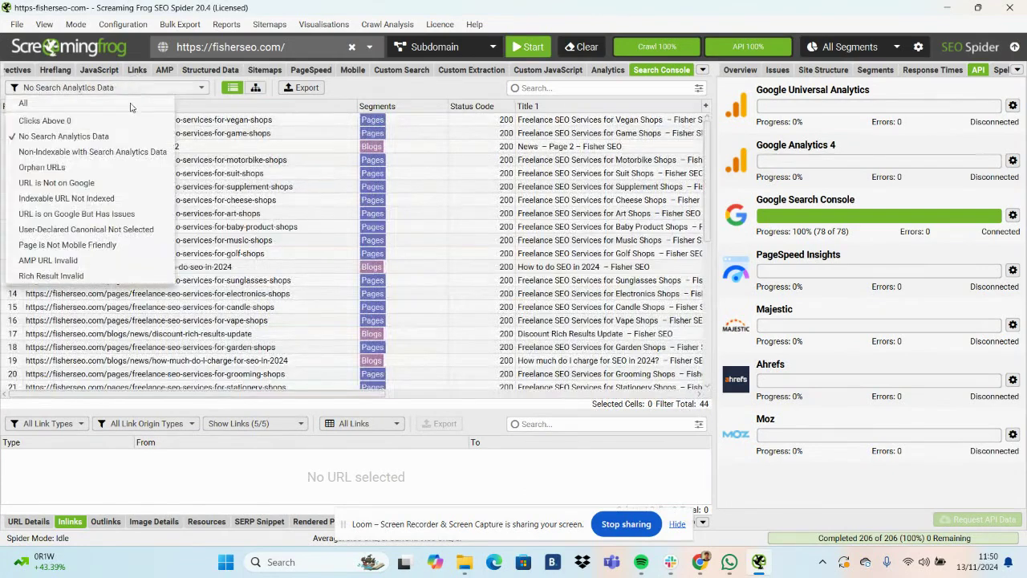
pyautogui.click(108, 166)
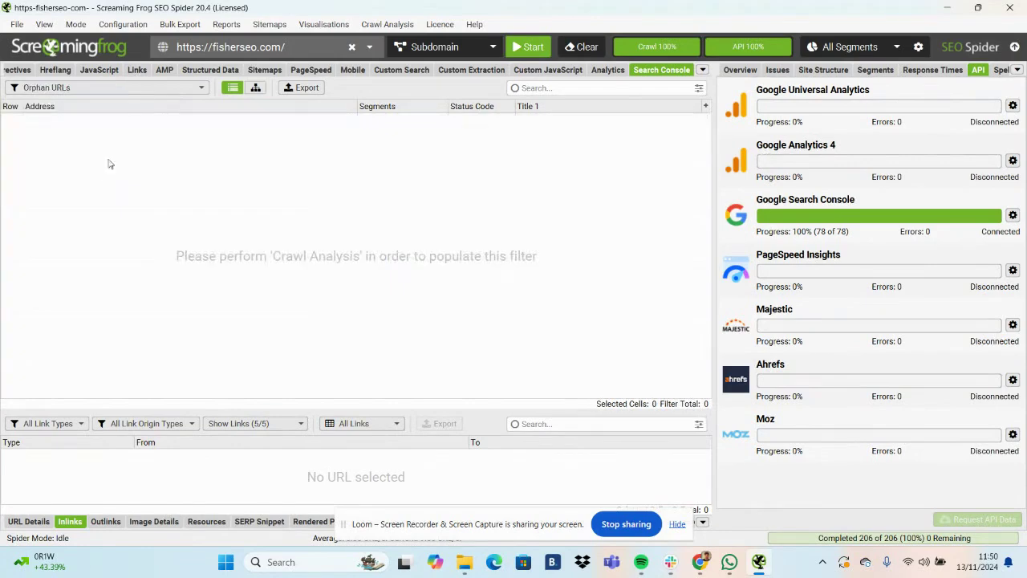
pyautogui.click(120, 87)
pyautogui.click(396, 244)
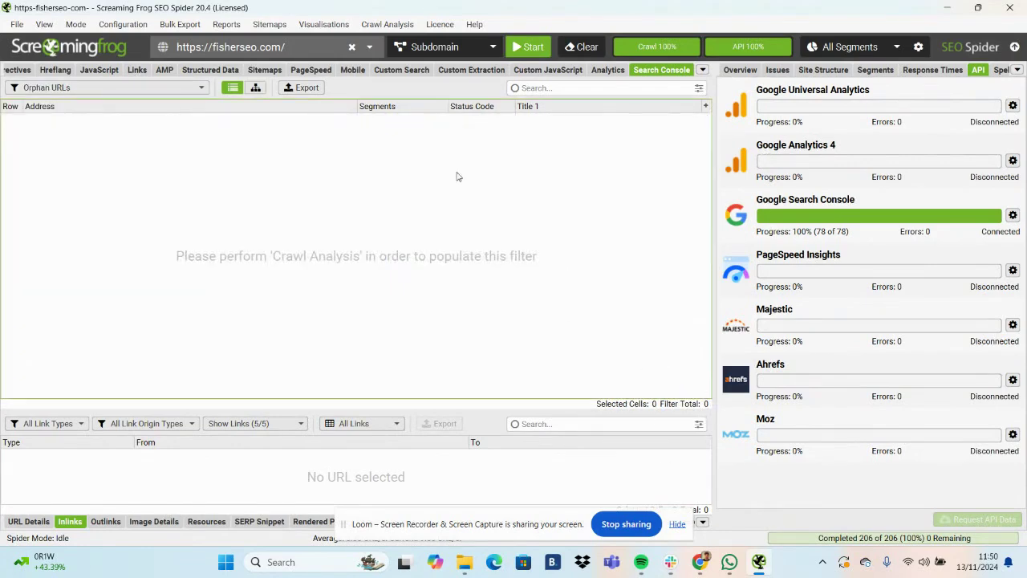
pyautogui.click(120, 87)
pyautogui.click(32, 101)
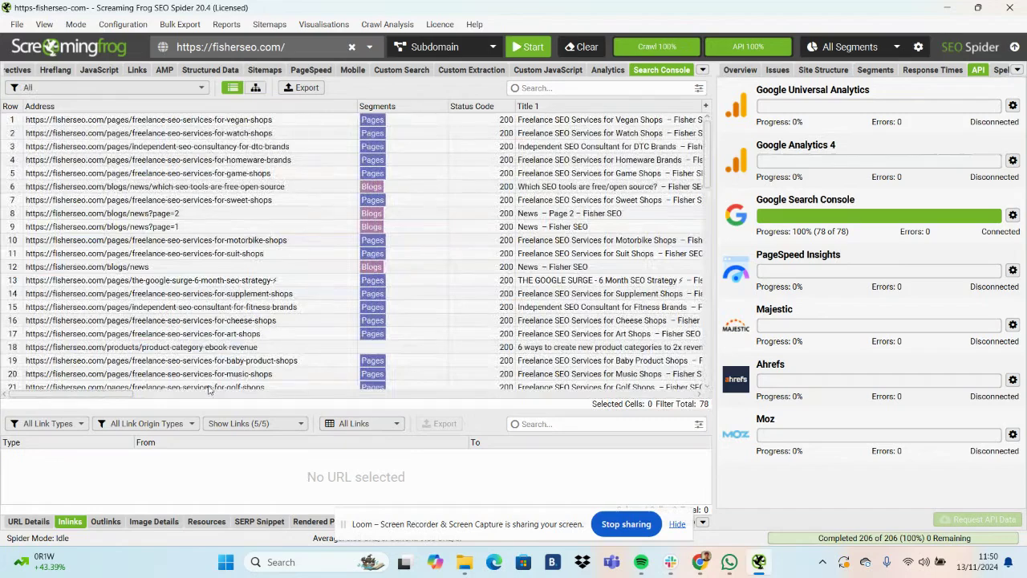
pyautogui.hscroll(5, 161, 397)
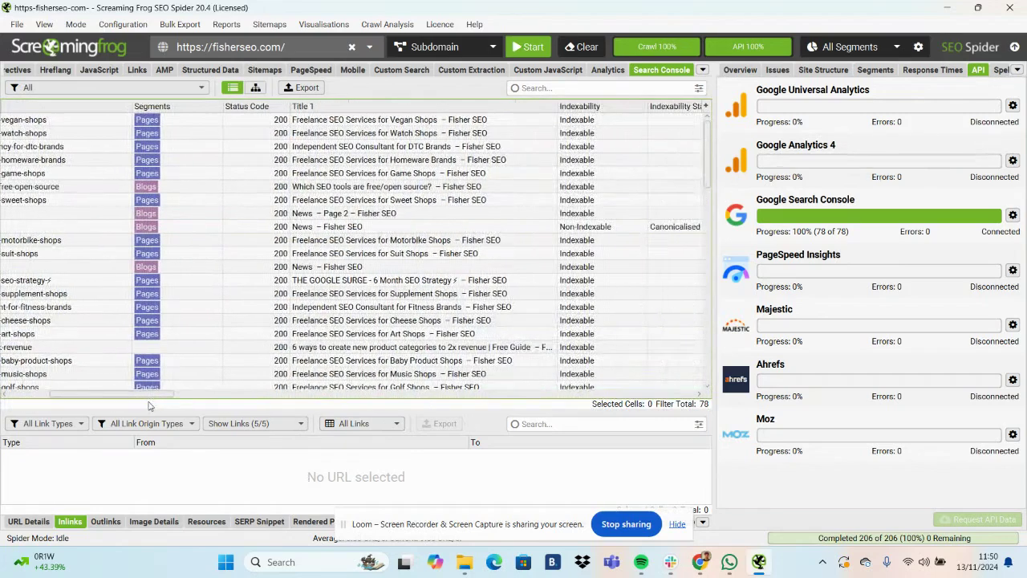